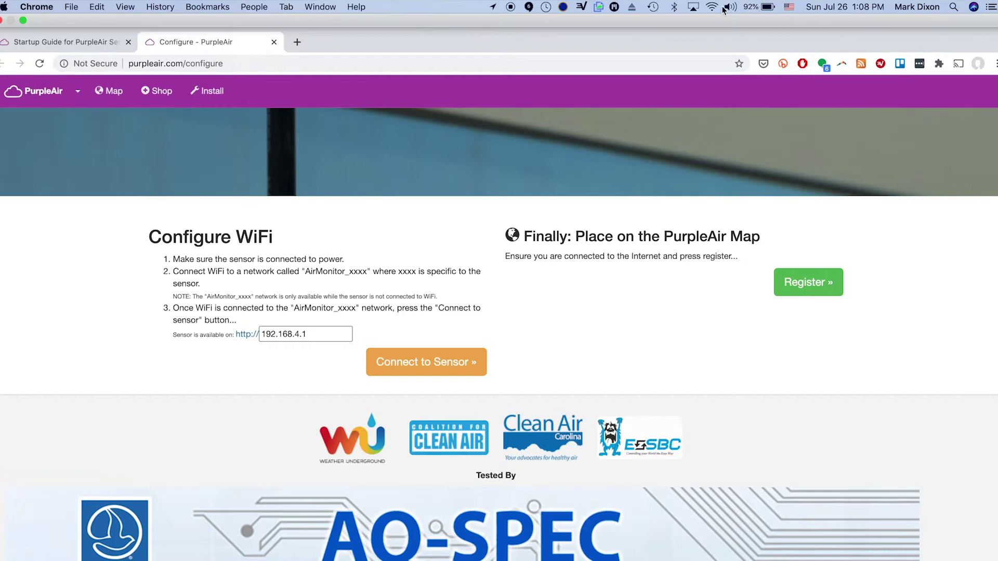
- Join the Mac to the sensor's PurpleAir network and pick FiOS-A0EN2 in the sensor portal
click(712, 8)
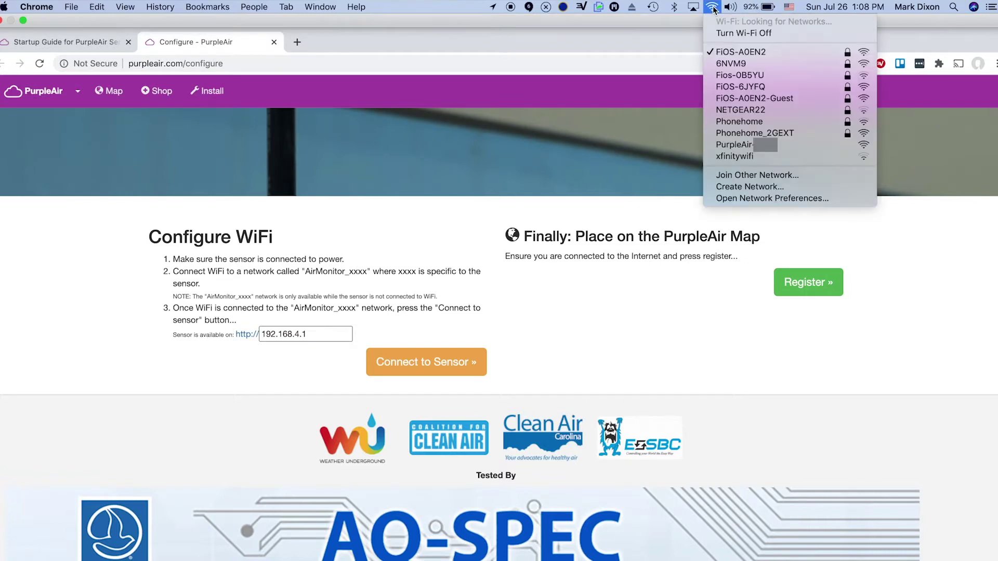
click(723, 145)
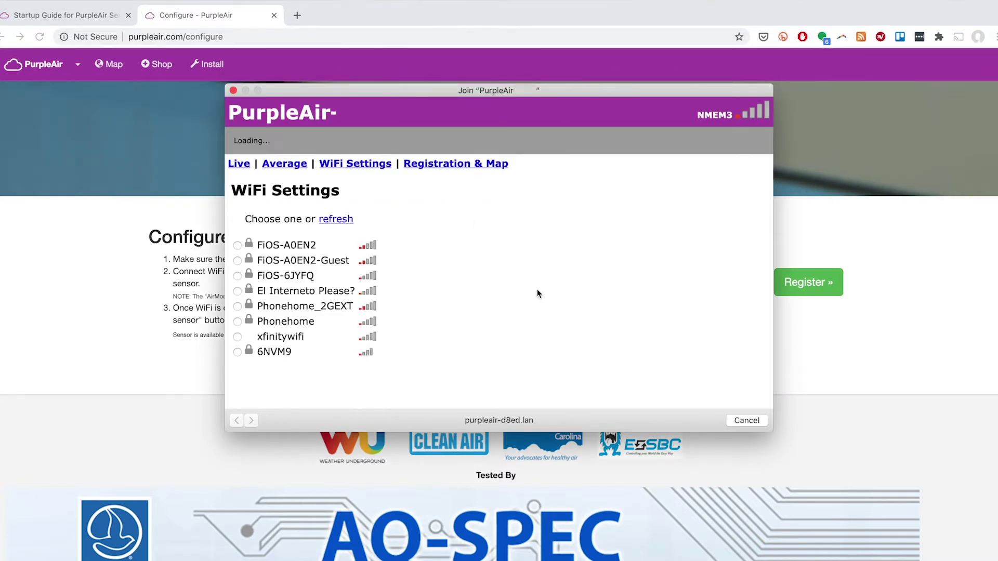
scroll(238, 216, down, 2)
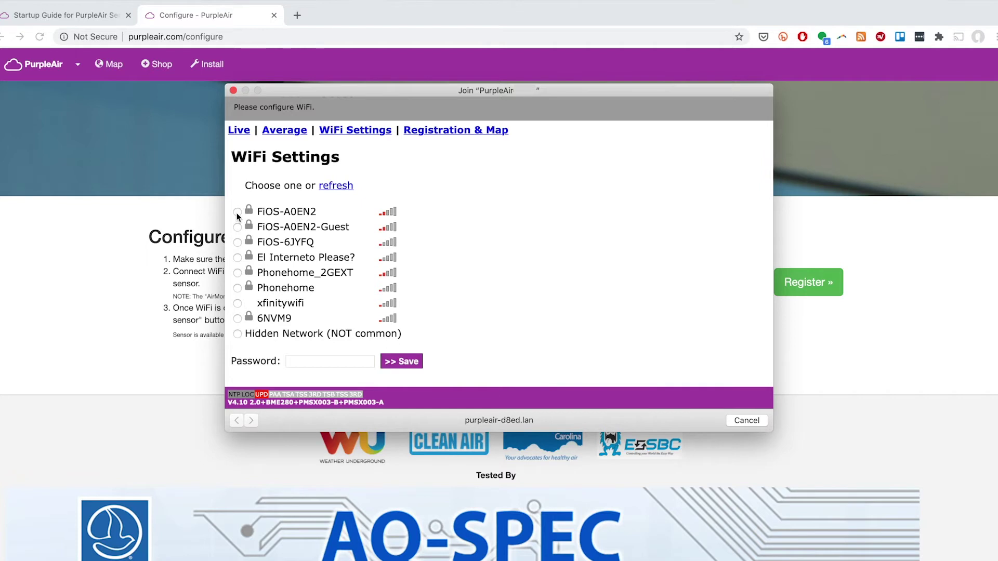
click(306, 362)
- Save the FiOS-A0EN2 password to the sensor and view its live readings (PM2.5 AQI 4 and 17)
text(YourPassword)
click(403, 362)
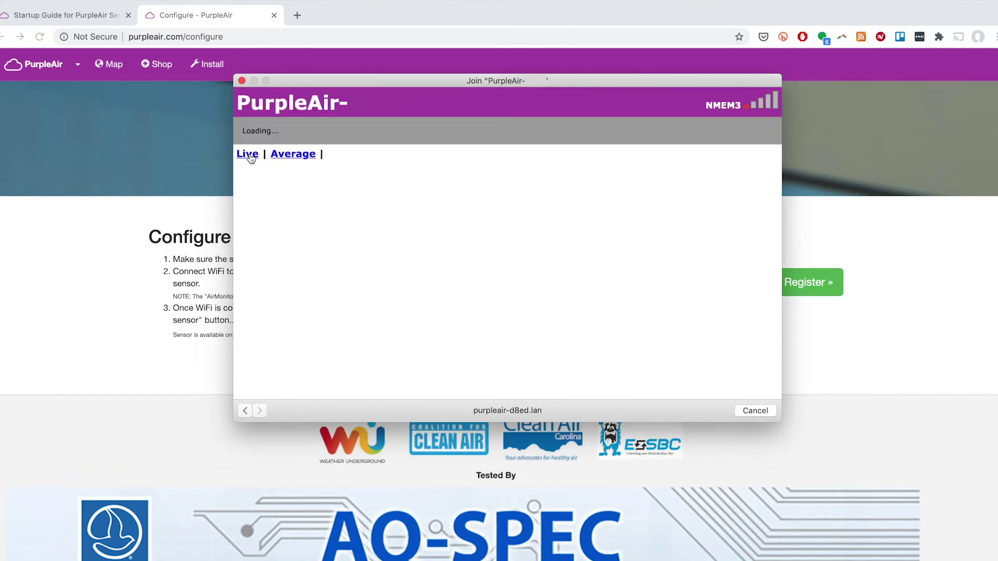
click(248, 155)
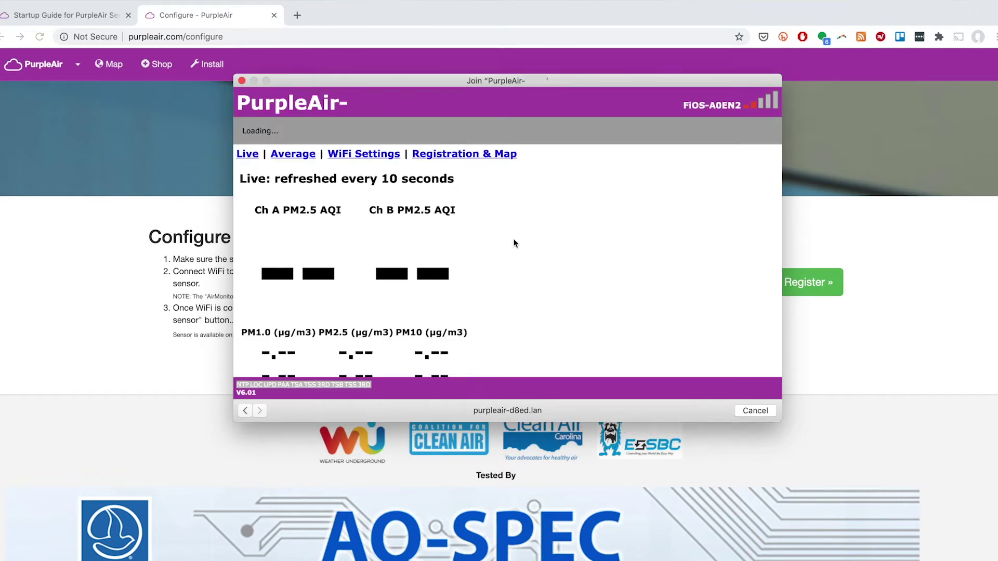
scroll(573, 257, down, 3)
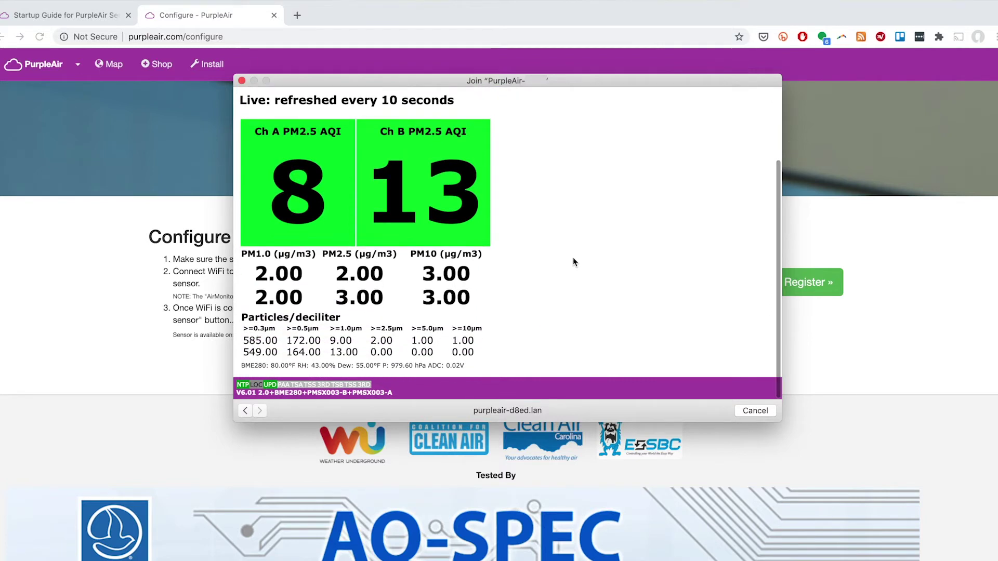
scroll(573, 262, up, 4)
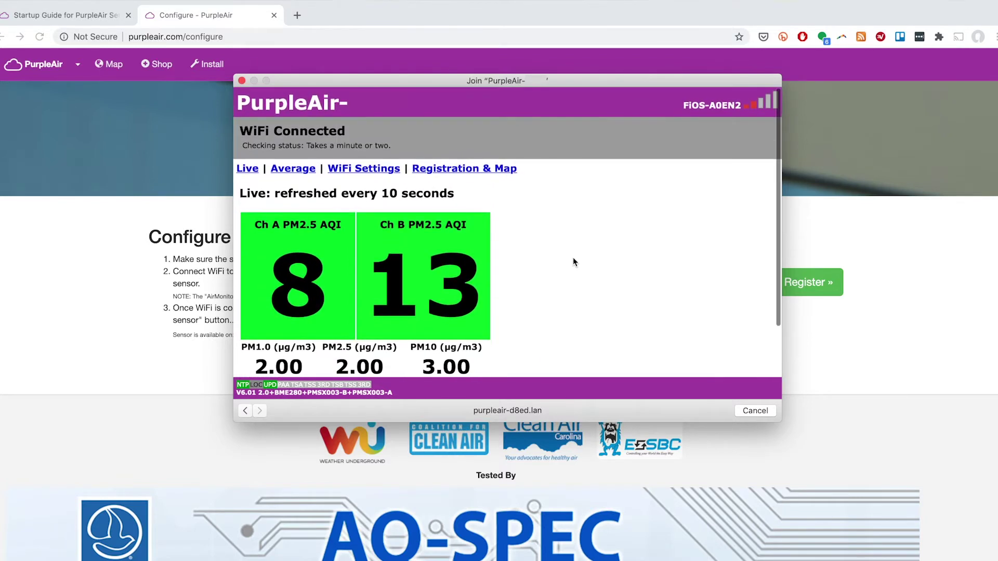
mouse_move(711, 9)
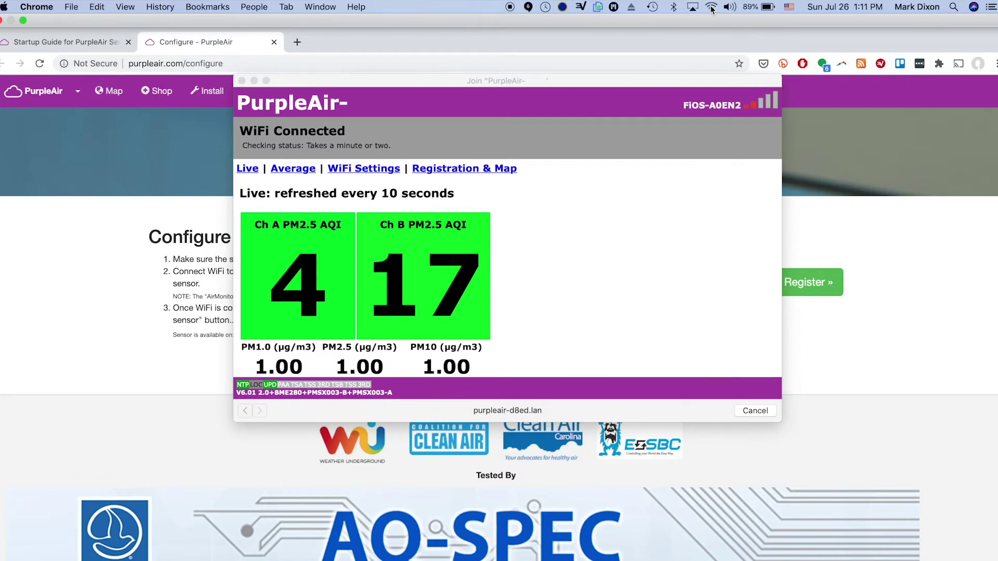
click(710, 8)
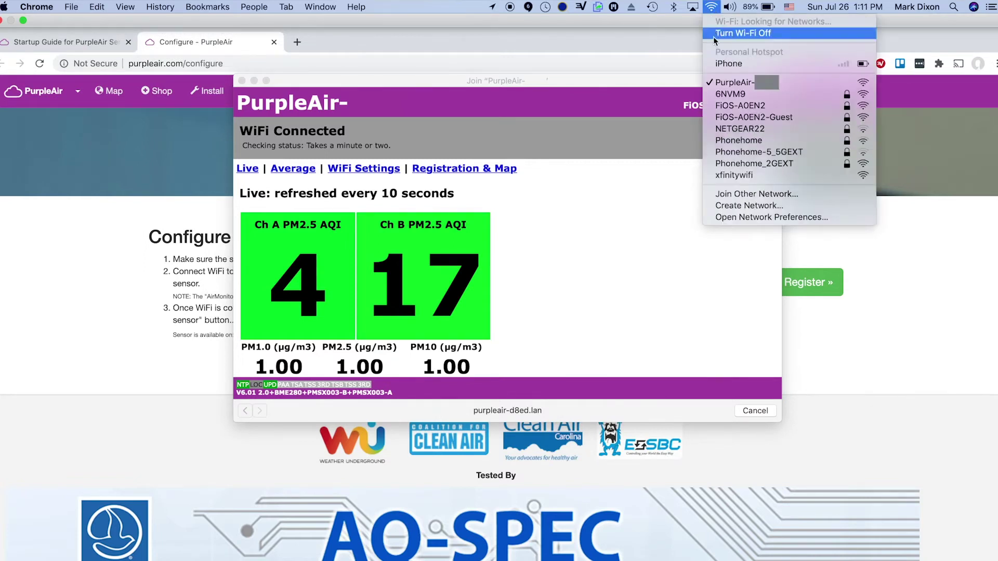
- Reconnect to FiOS-A0EN2 and enter the sensor's device ID and associated email on the registration form
click(733, 106)
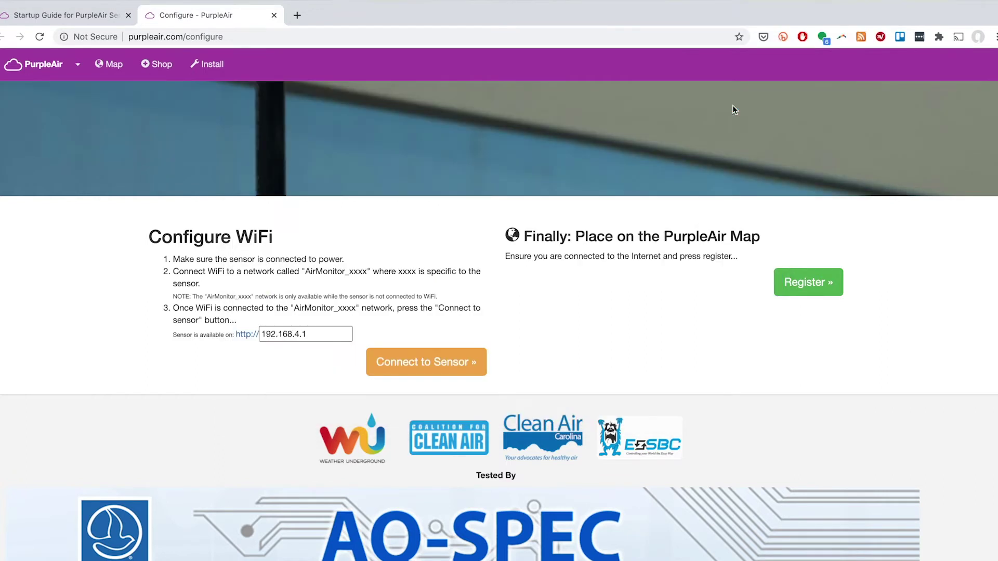
click(801, 287)
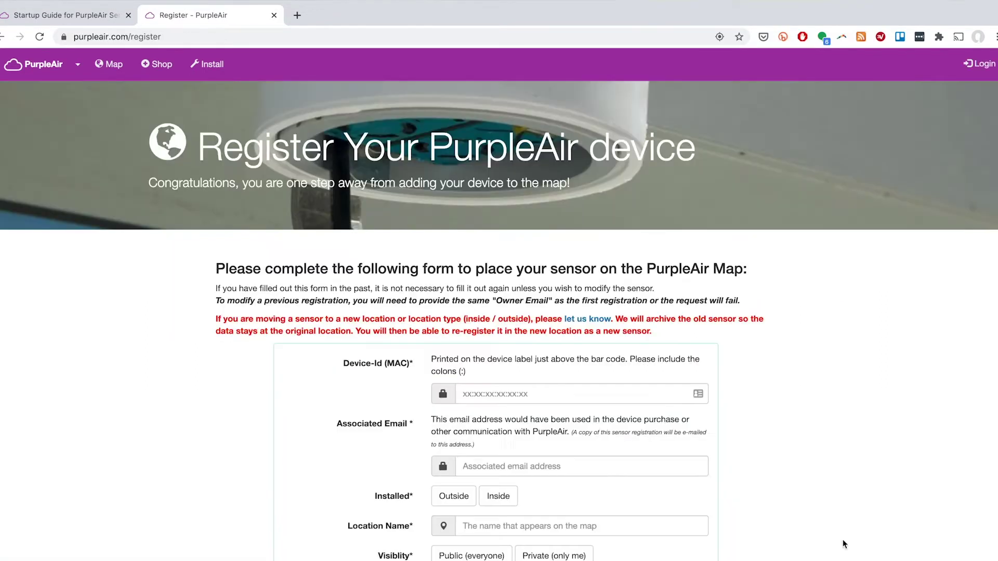
click(520, 394)
text(60:1:94:)
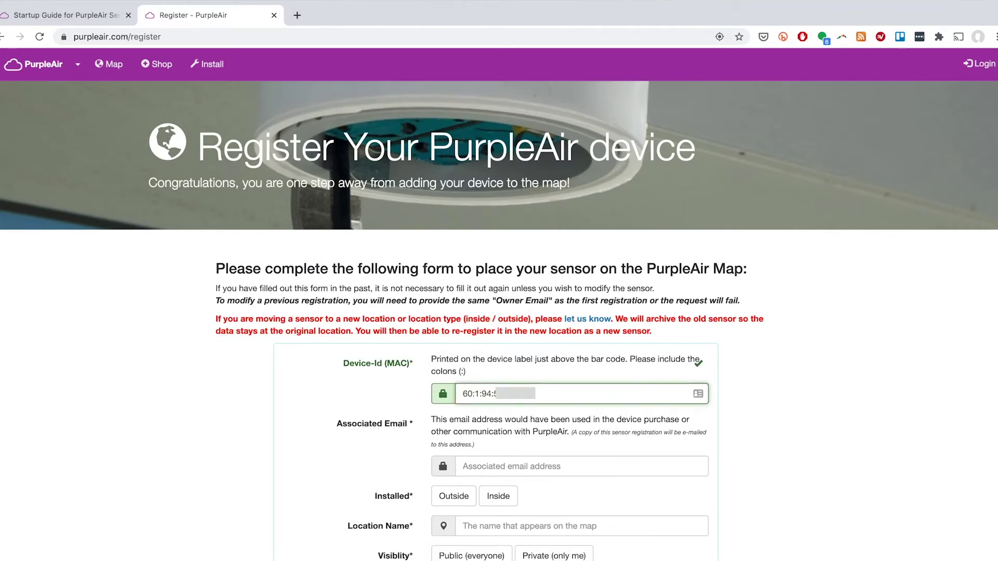
click(565, 466)
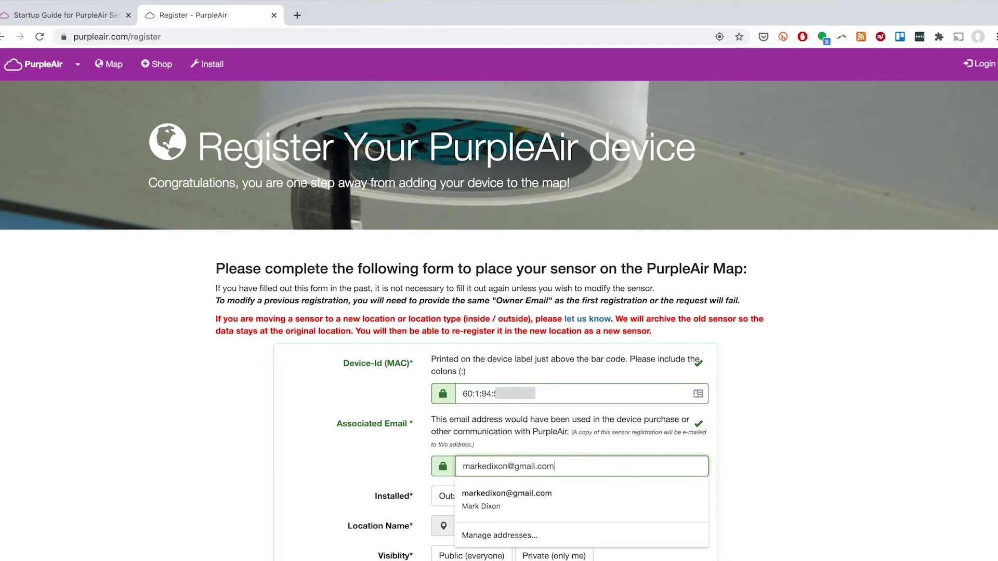
key(Tab)
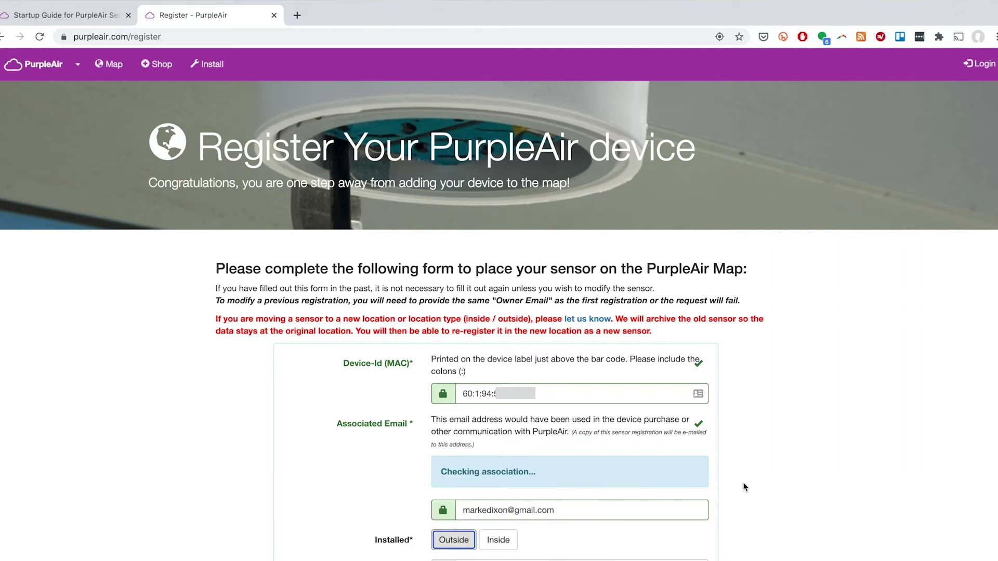
- Set the sensor's installation type to Outside
scroll(744, 486, down, 3)
click(454, 540)
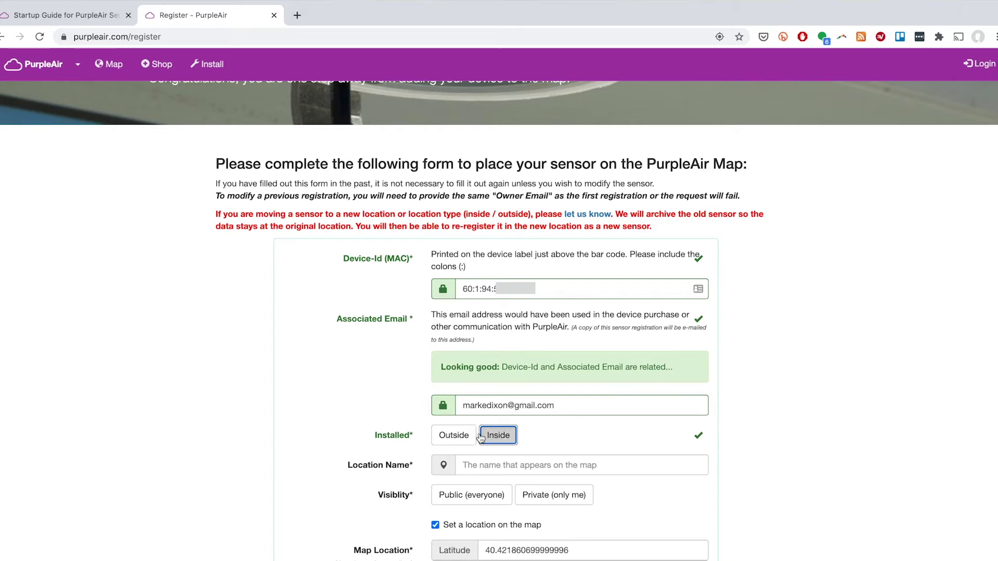
click(452, 438)
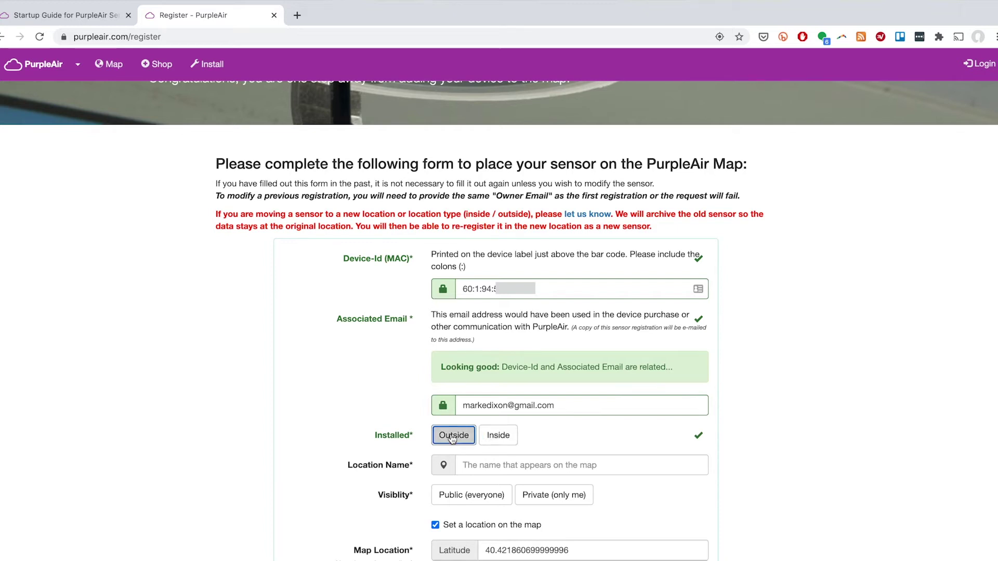
click(482, 470)
- Name the location 'Squirrel Hill South BL-01', make it Public, and nudge the map marker into place
text(Squirrel Hill South BL-01)
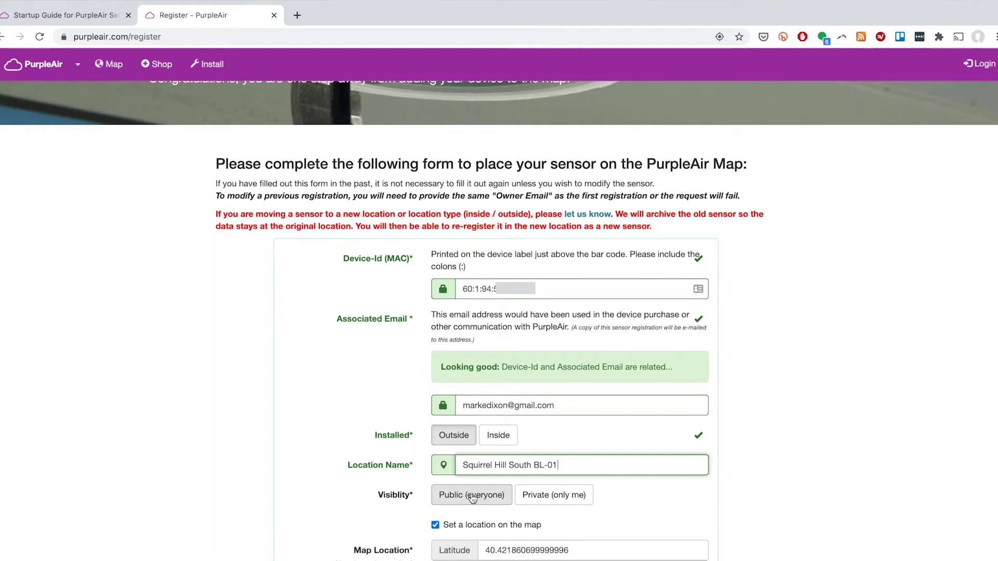
click(473, 496)
scroll(749, 527, down, 4)
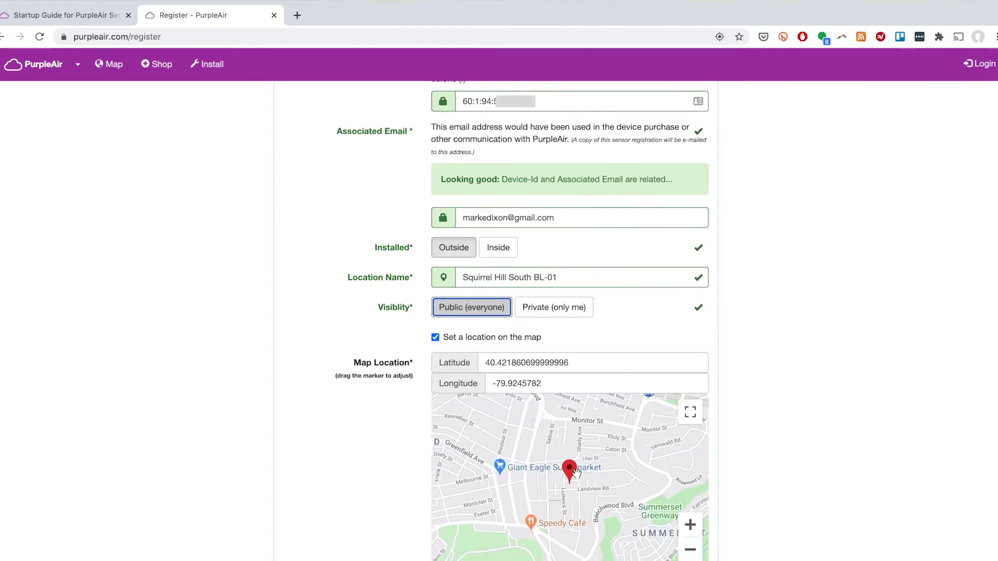
mouse_move(572, 472)
mouse_down()
mouse_move(556, 474)
mouse_move(563, 465)
mouse_move(580, 475)
mouse_up()
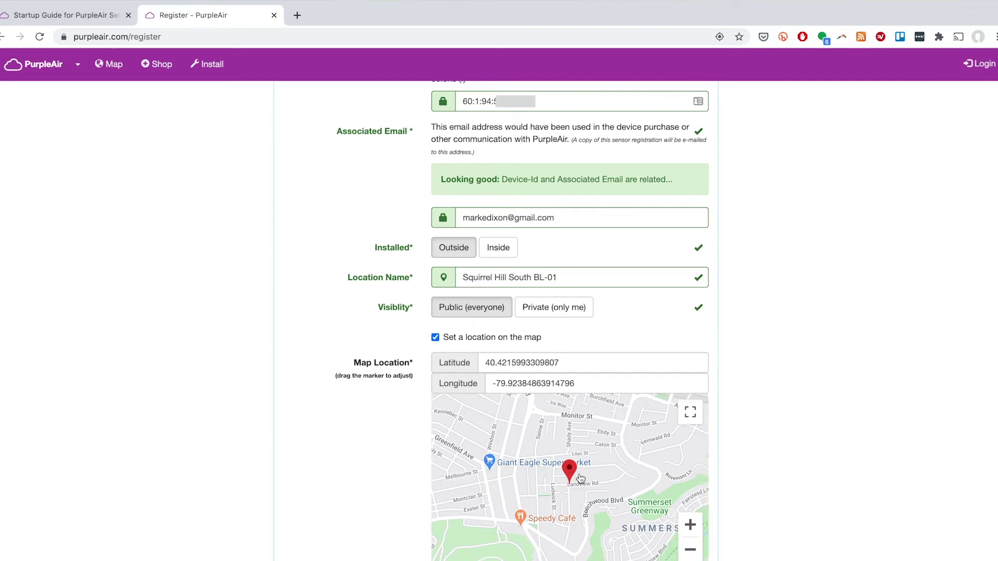
- Fill in the owner's name and the owner's email from the saved suggestion
scroll(778, 460, down, 6)
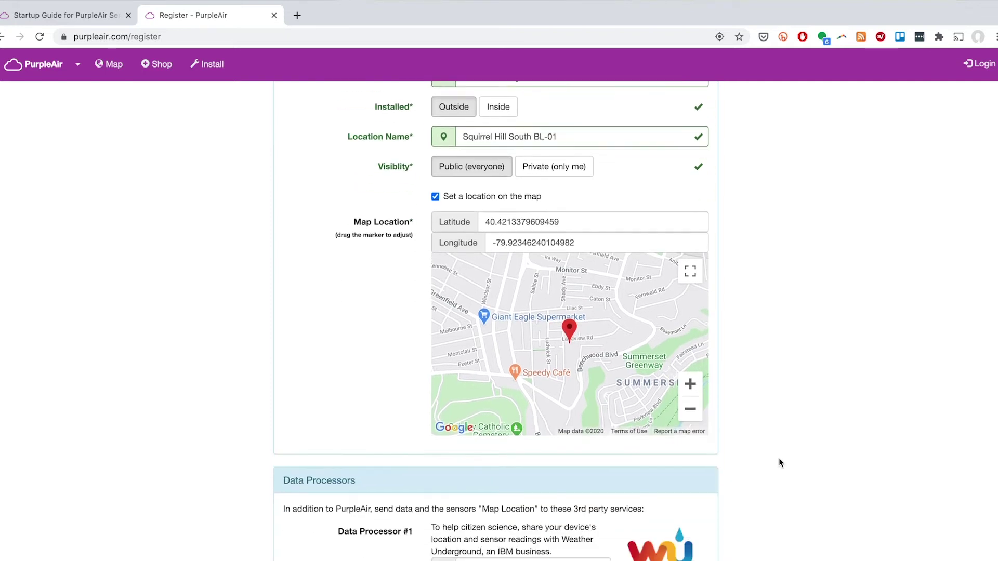
scroll(724, 398, down, 4)
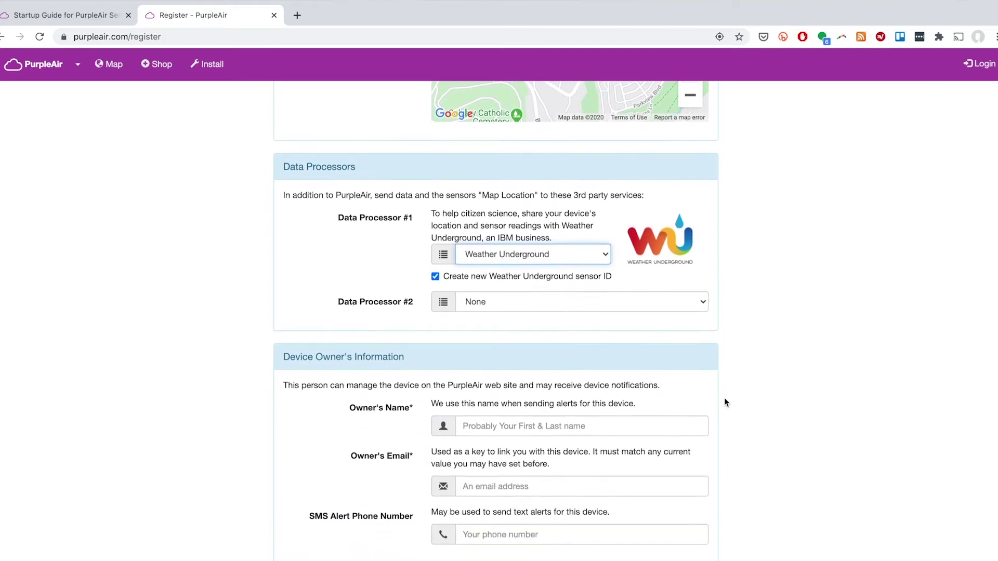
click(552, 393)
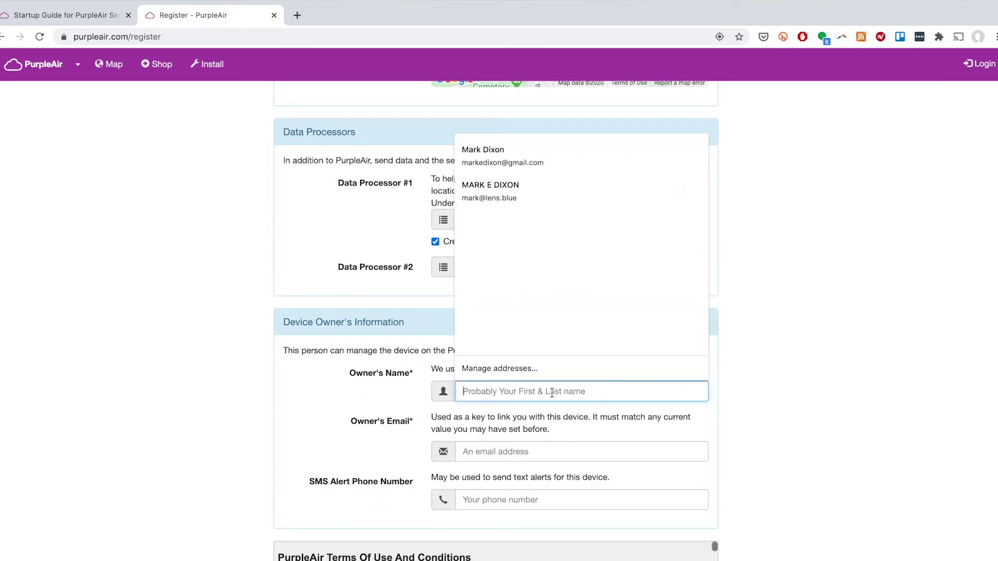
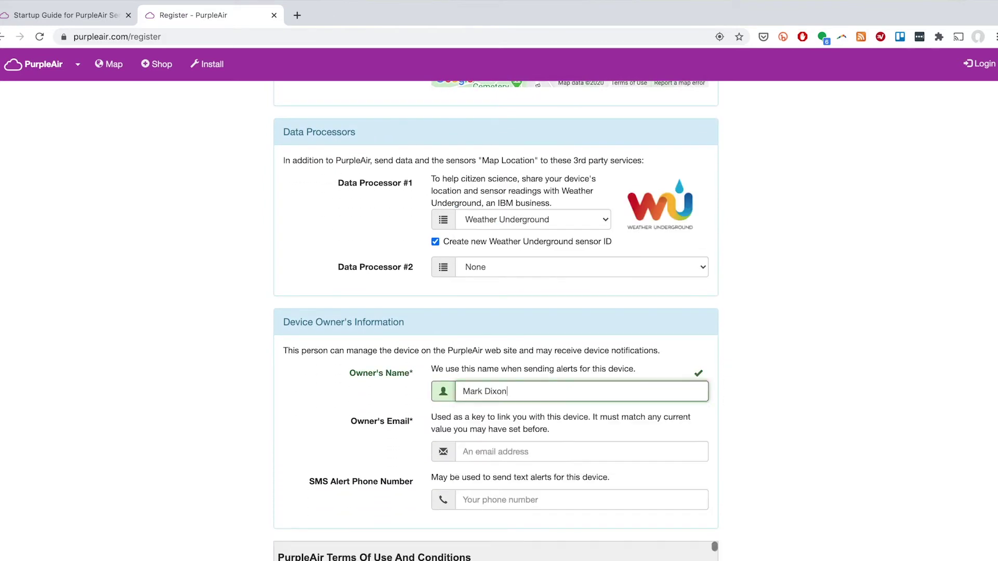
key(Tab)
click(476, 482)
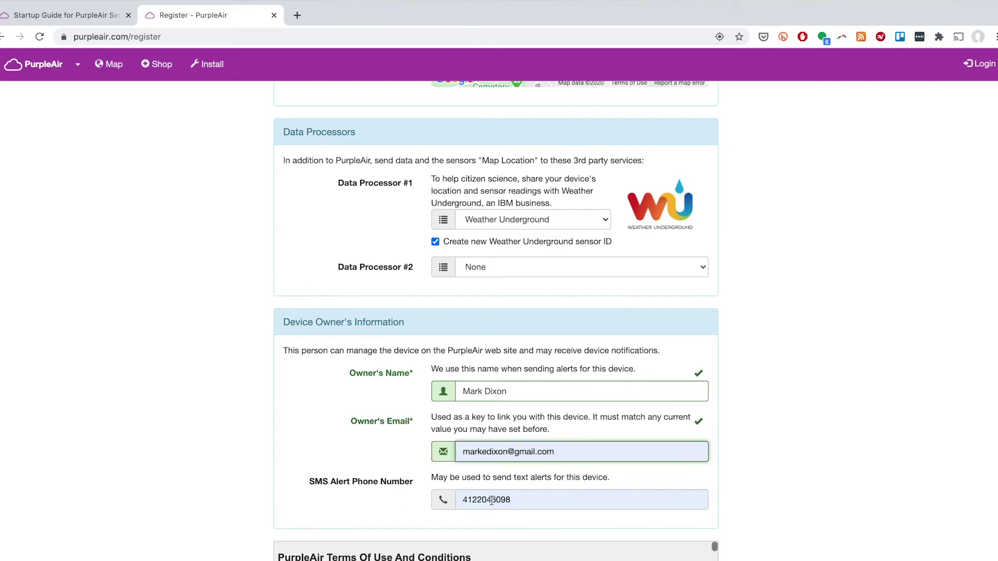
- Enter the alert phone number from autofill, agree to the terms and submit the registration
click(492, 500)
double_click(491, 501)
text(415)
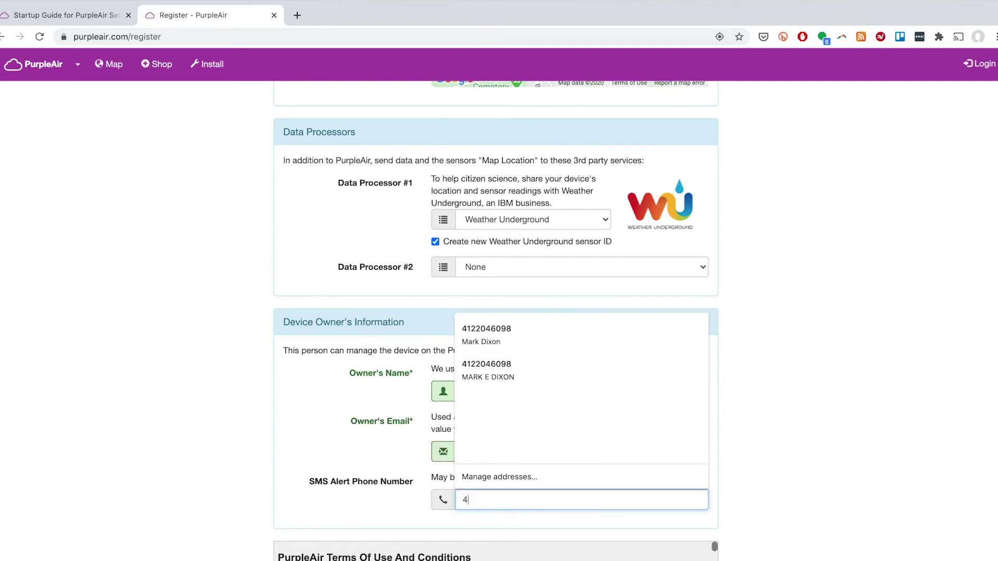
click(489, 527)
scroll(448, 465, down, 15)
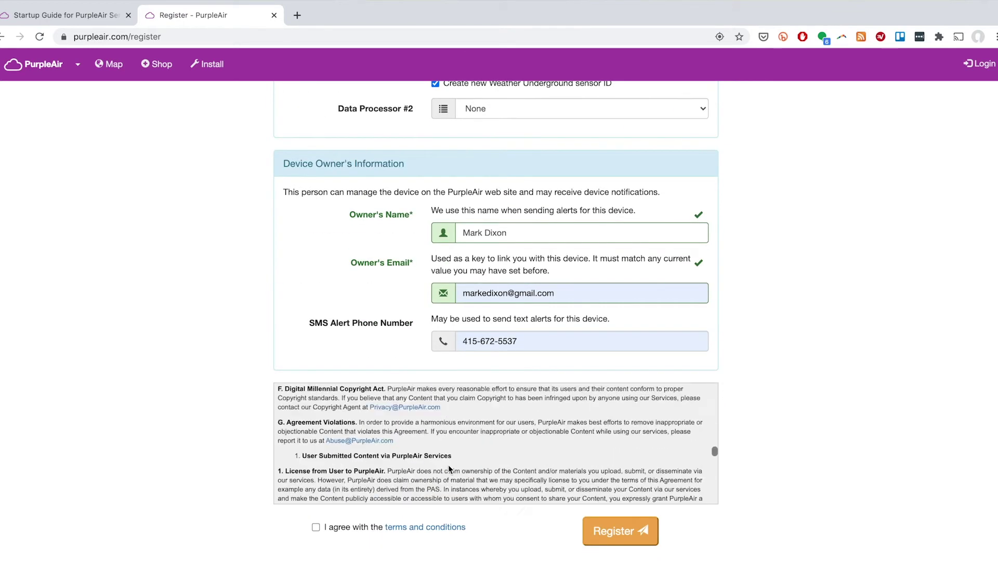
scroll(448, 466, down, 8)
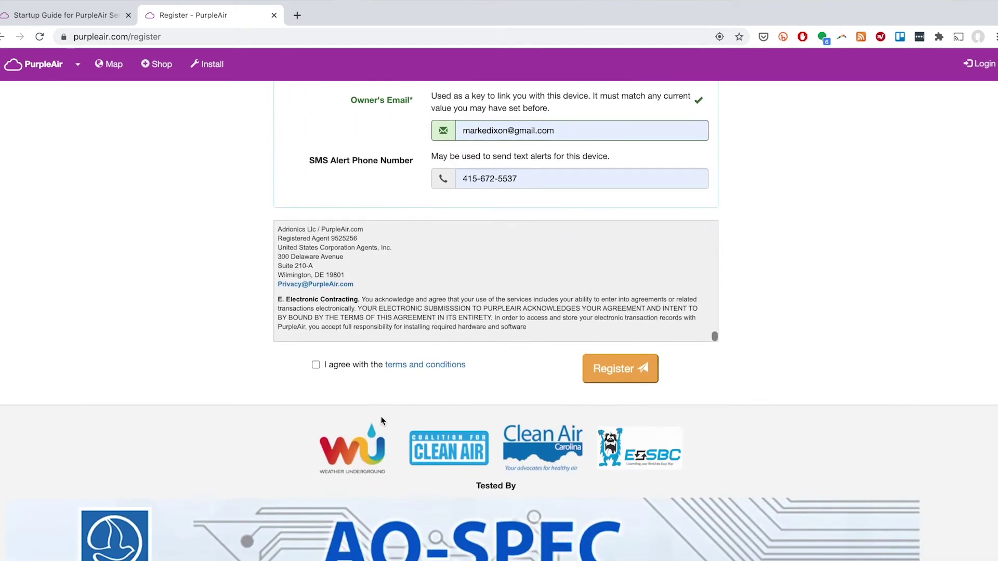
click(619, 370)
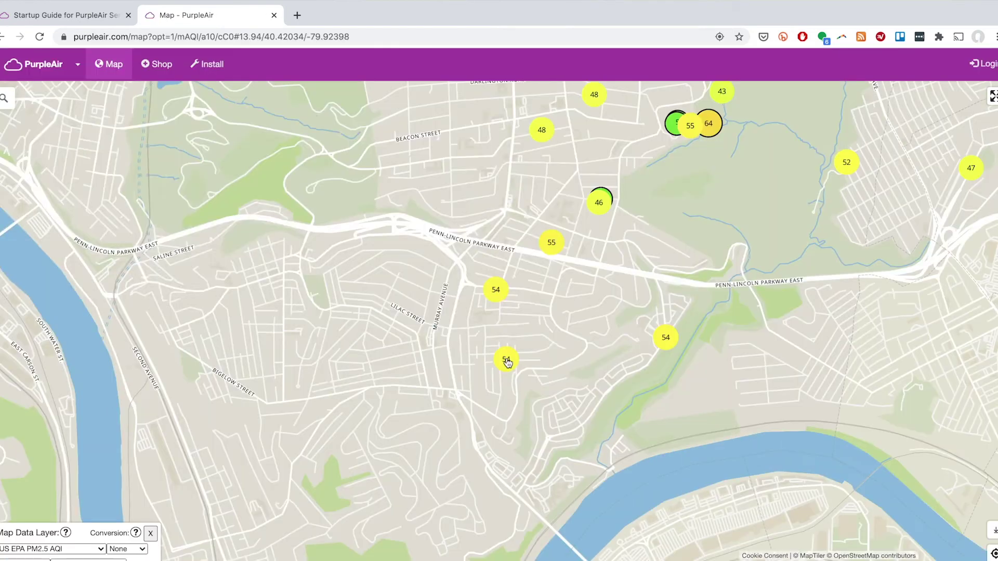
- Show the Squirrel Hill South BL-01 marker's popup with its 54 AQI and 10-minute chart
click(506, 360)
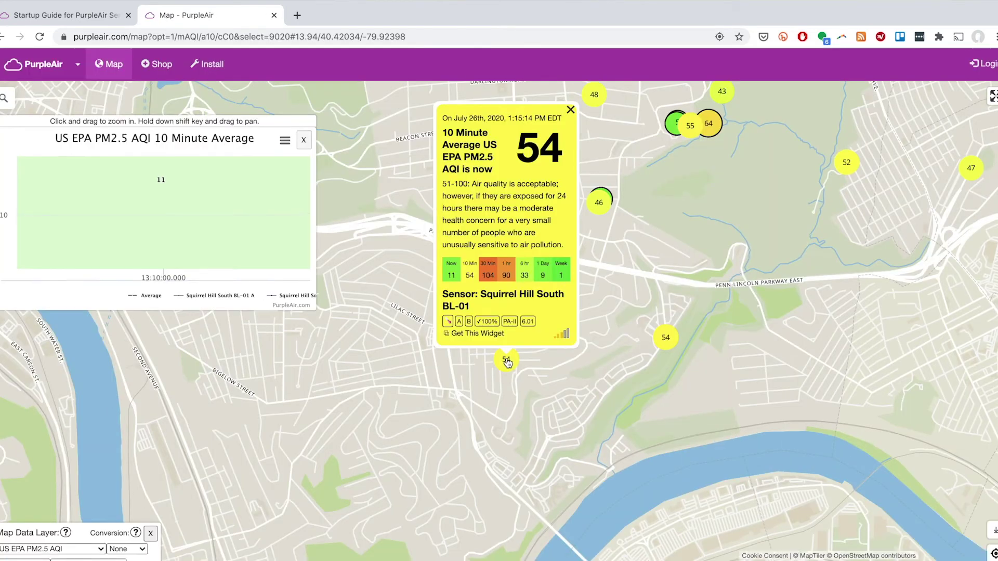